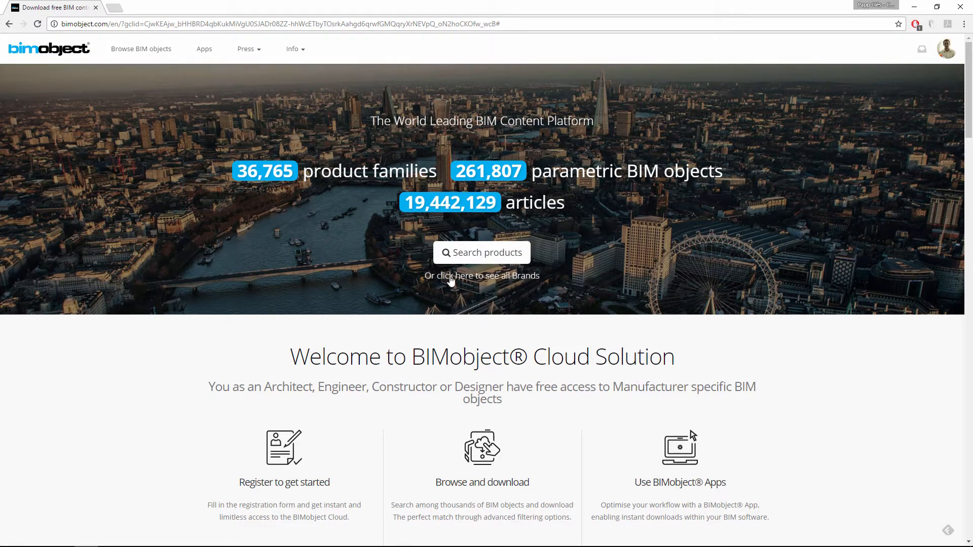
Browse the product catalogue's Doors category, filter it to Revolving, and open the Revolving Door Talos RDR-C02 product page
click(470, 254)
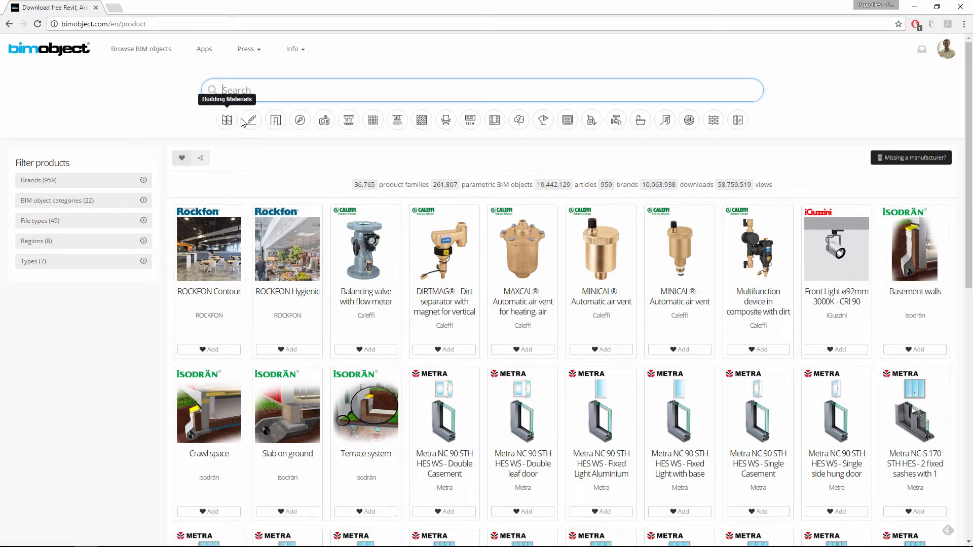
click(273, 121)
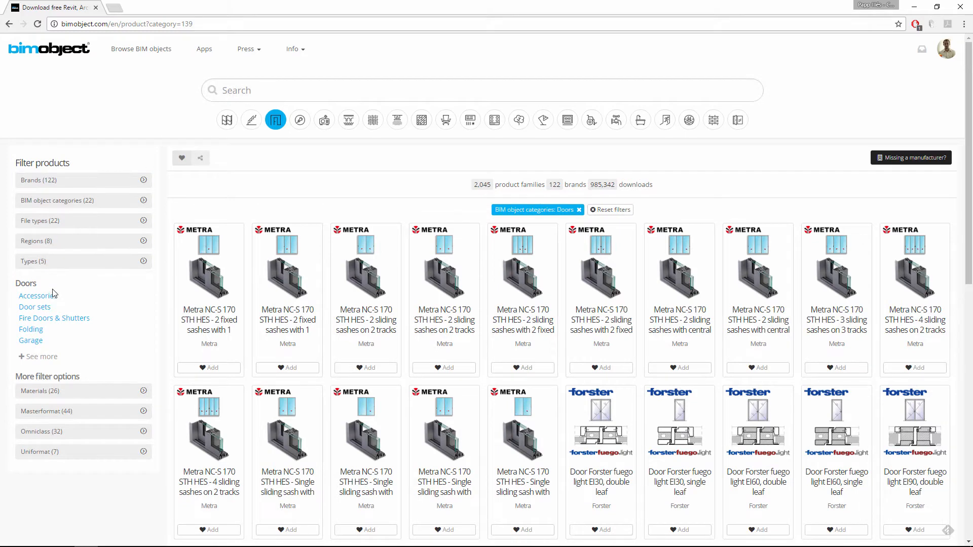
click(47, 358)
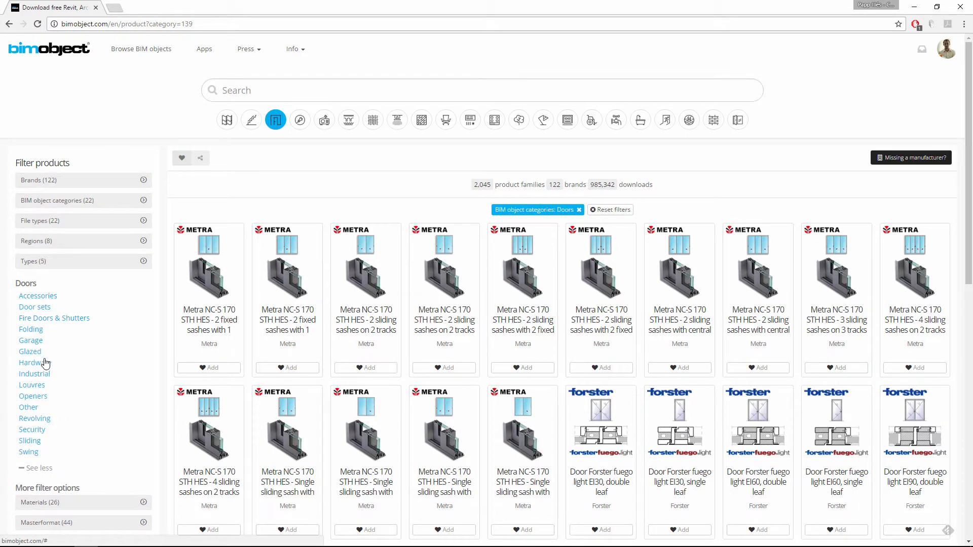
click(33, 418)
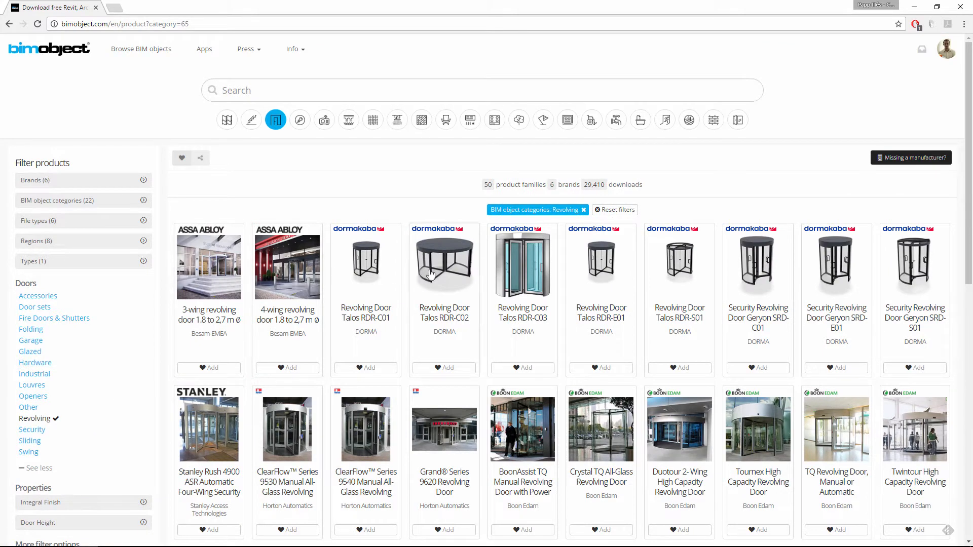
click(449, 274)
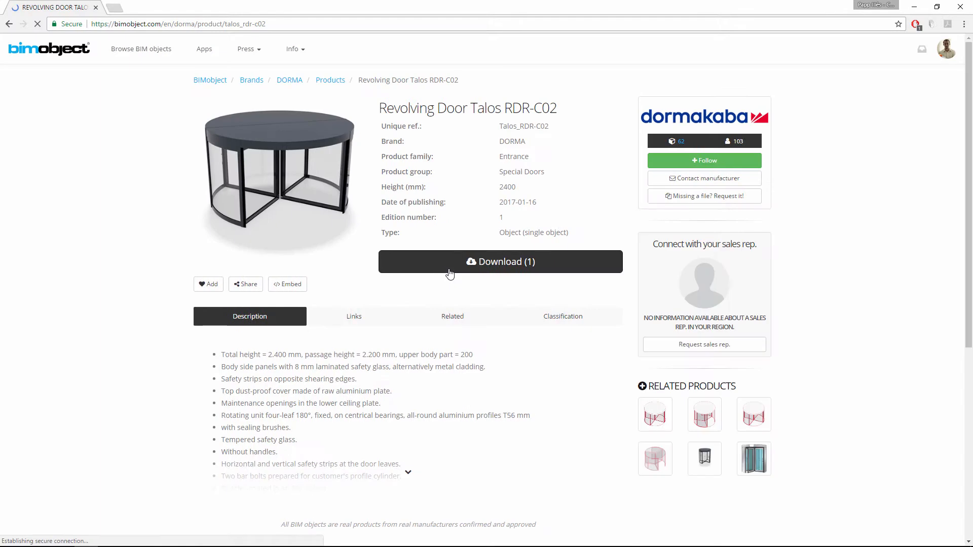
Download the Revit file Talos RDR-C02.rfa and save it in the Downloaded_BIM_Objects folder
click(555, 268)
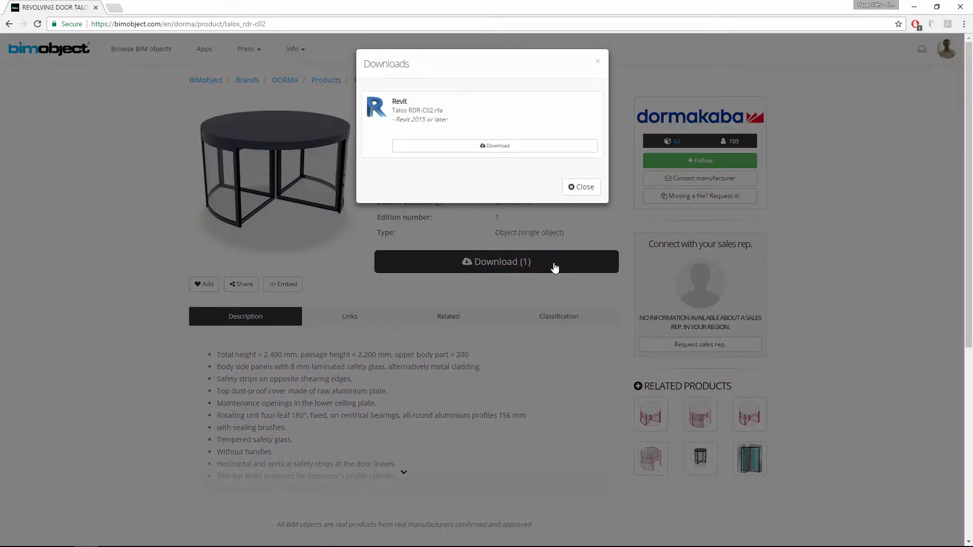
click(507, 146)
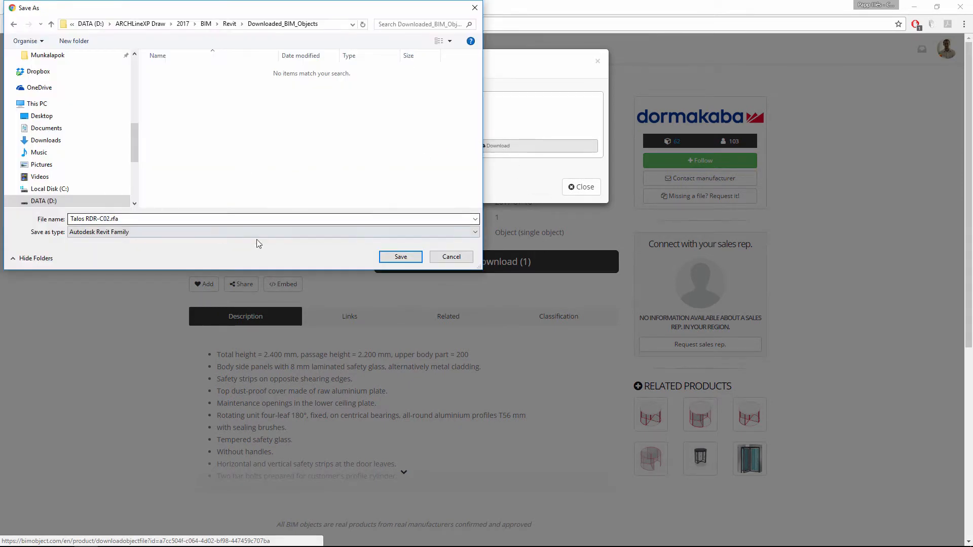
click(390, 255)
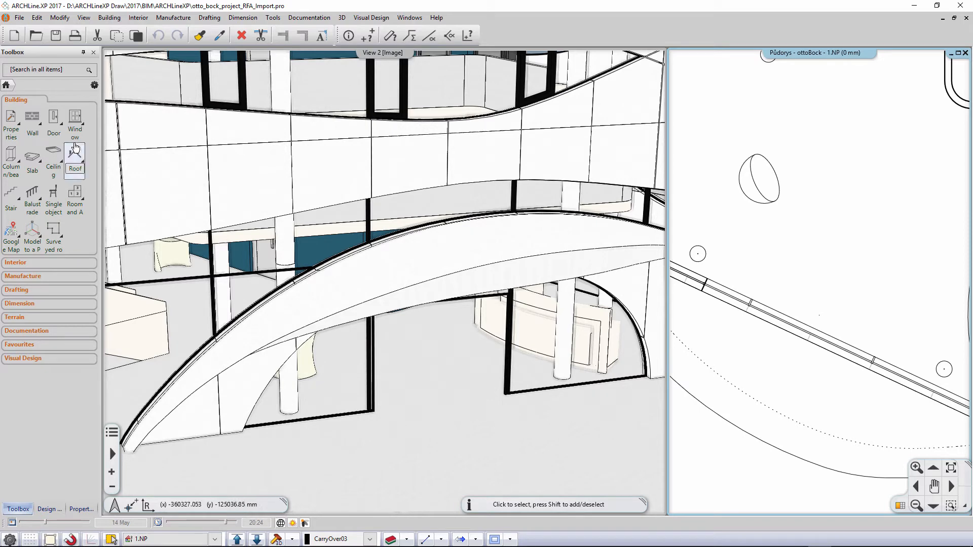
In ARCHLine.XP, import the Revit family (*.rfa) file Talos RDR-C02.rfa from the Downloaded_BIM_Objects folder
click(21, 19)
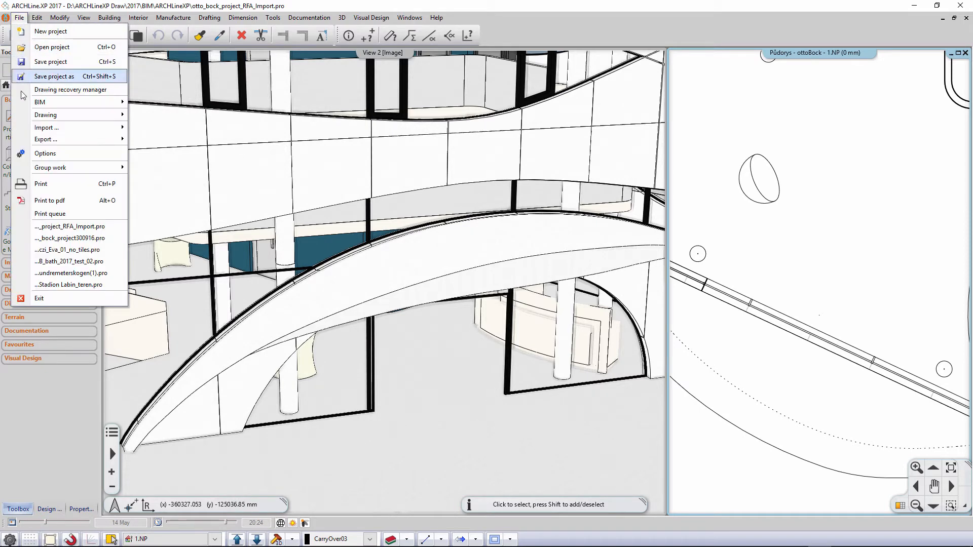
mouse_move(45, 128)
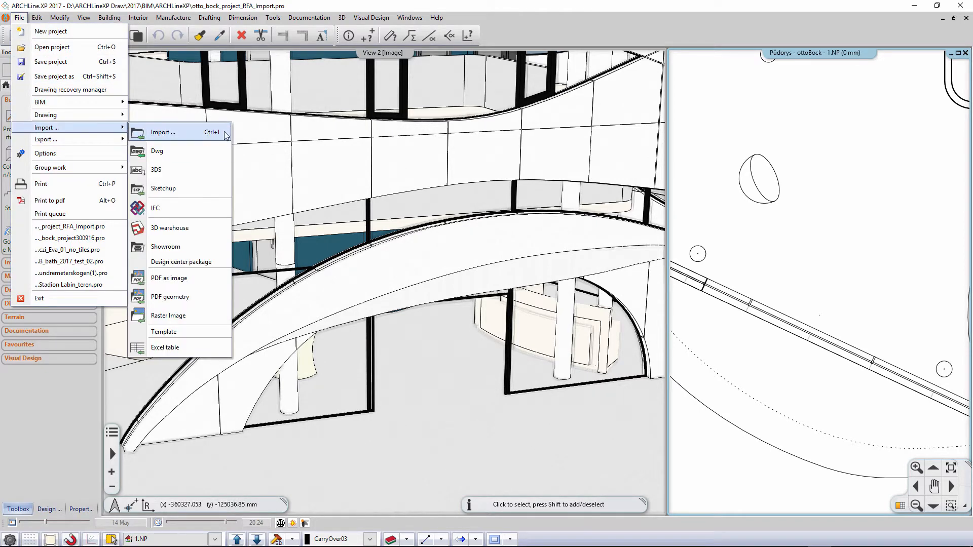
click(226, 133)
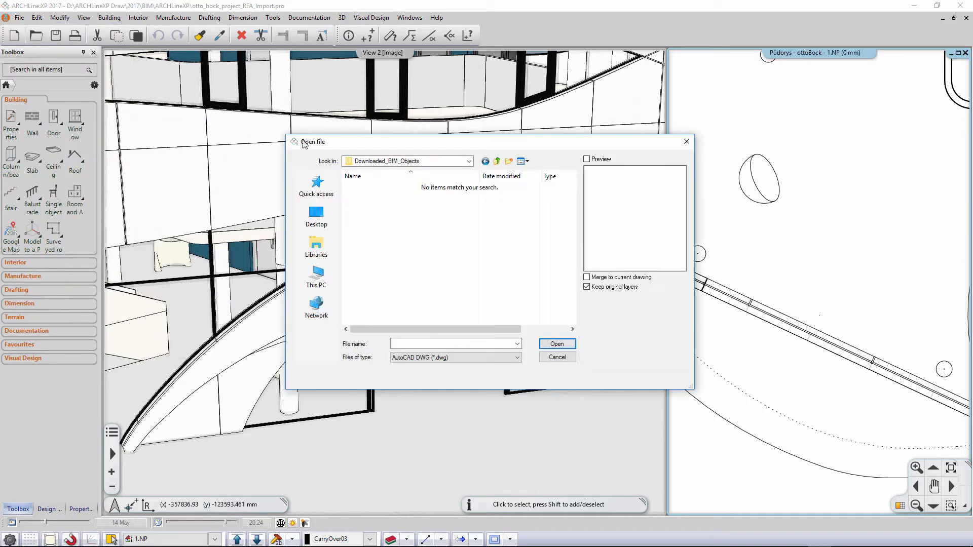
click(478, 357)
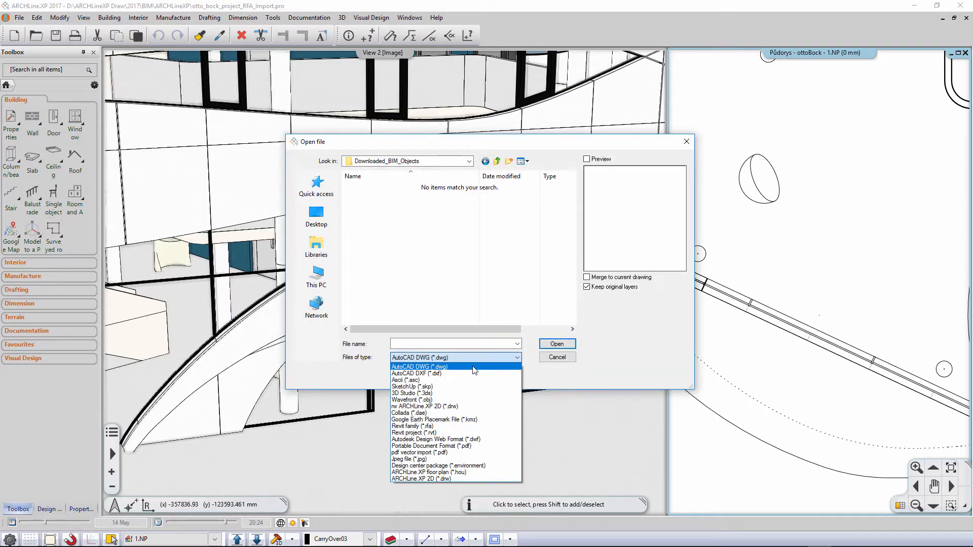
click(455, 427)
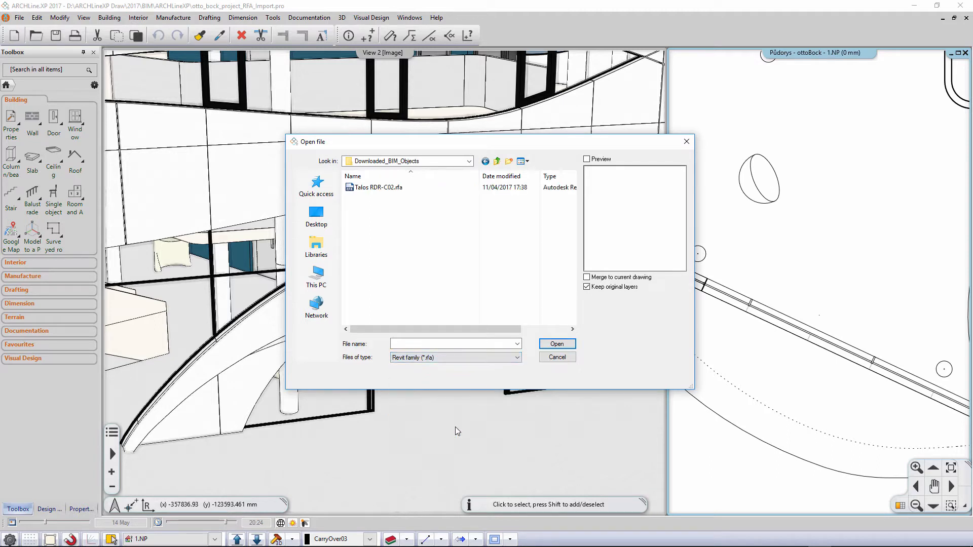
click(386, 189)
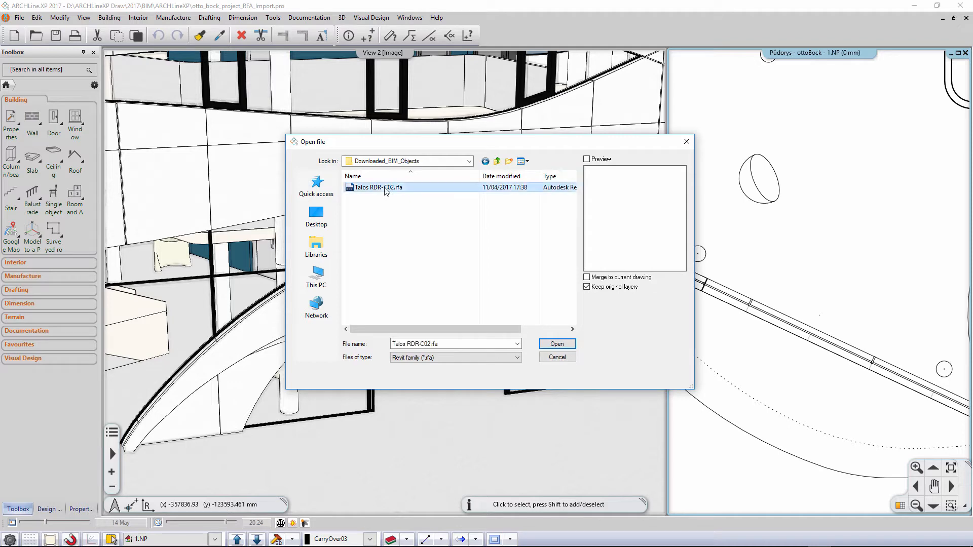
click(556, 345)
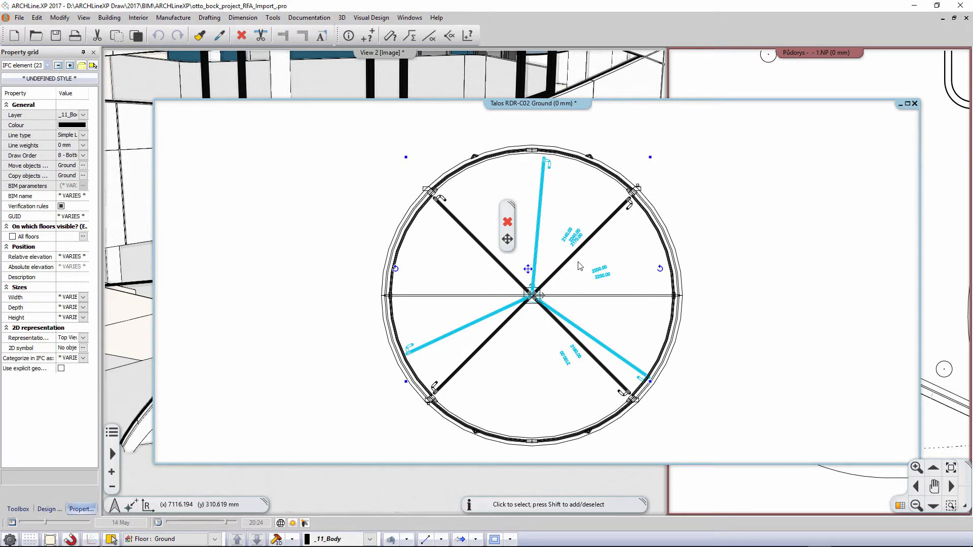
Delete the selected surplus rotated door leaves from the imported revolving door and view the model in 3D
click(507, 221)
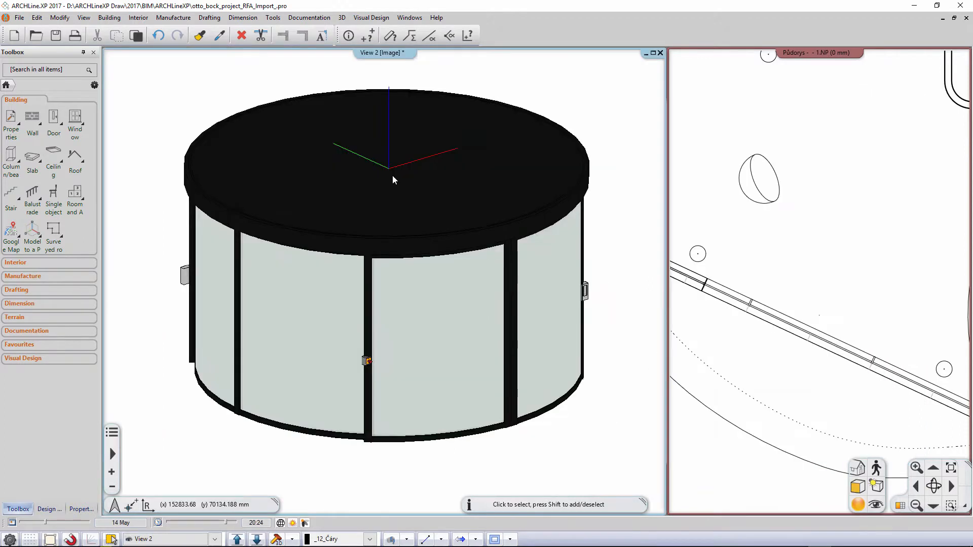
mouse_move(393, 176)
middle_down()
mouse_move(358, 181)
mouse_move(224, 163)
mouse_move(230, 117)
mouse_move(412, 144)
mouse_move(423, 179)
mouse_move(385, 177)
middle_up()
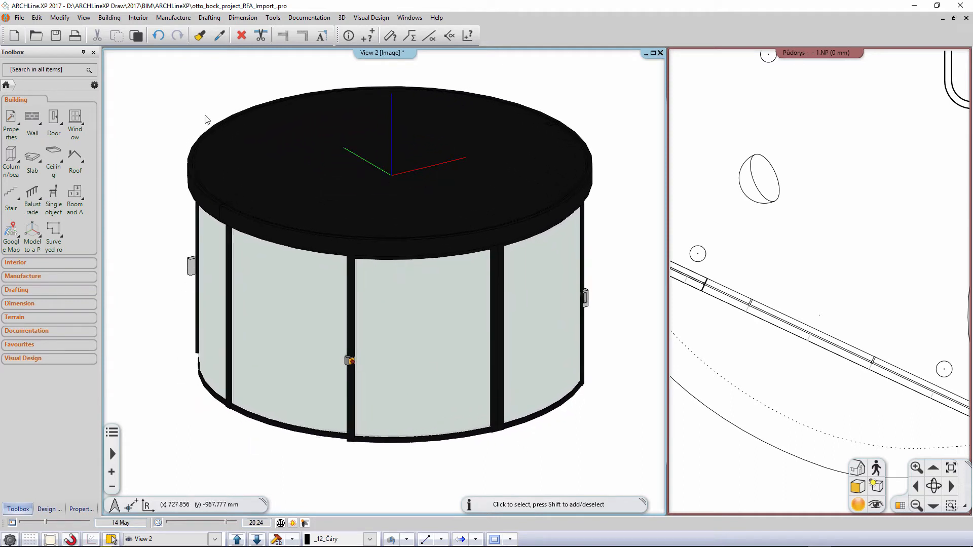
Start converting an object to a new door, selecting the whole revolving door model and picking its reference object
click(167, 19)
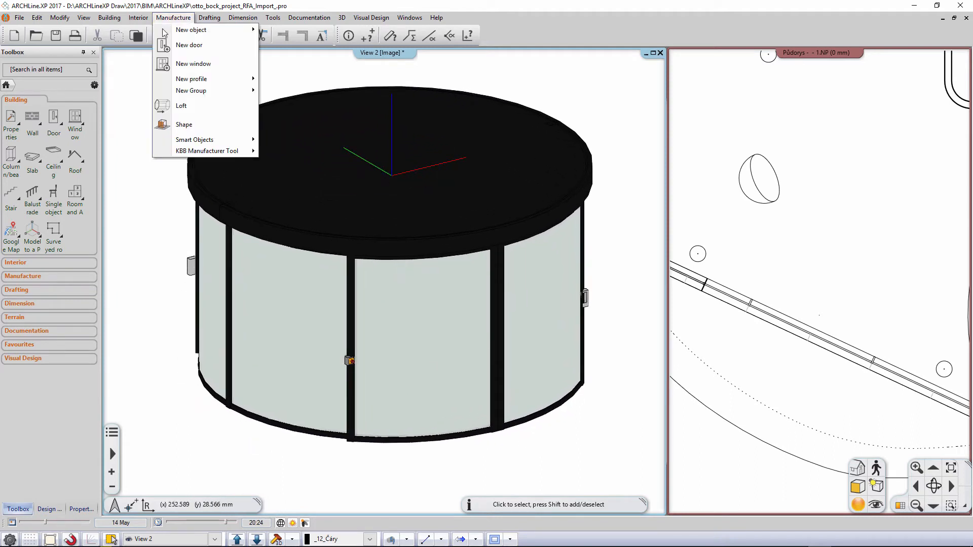
click(216, 47)
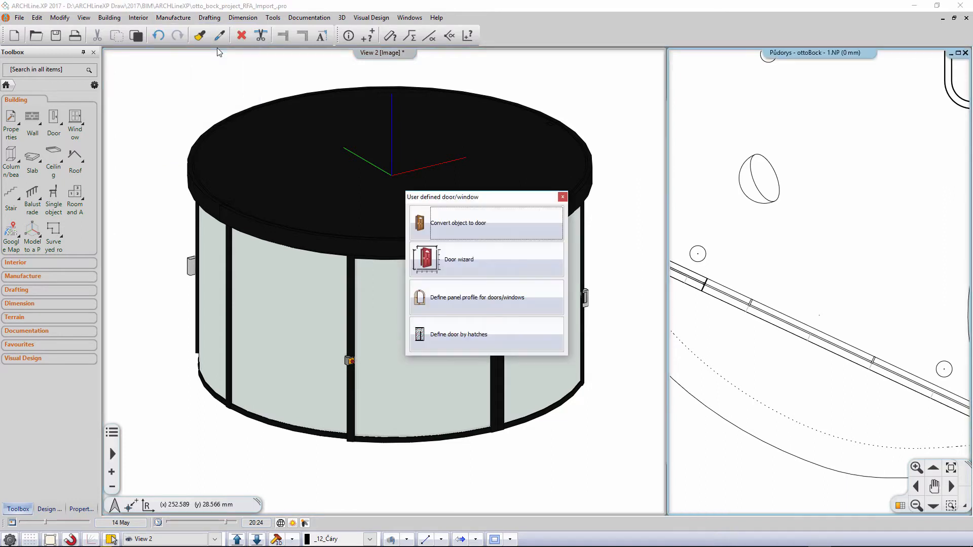
click(497, 236)
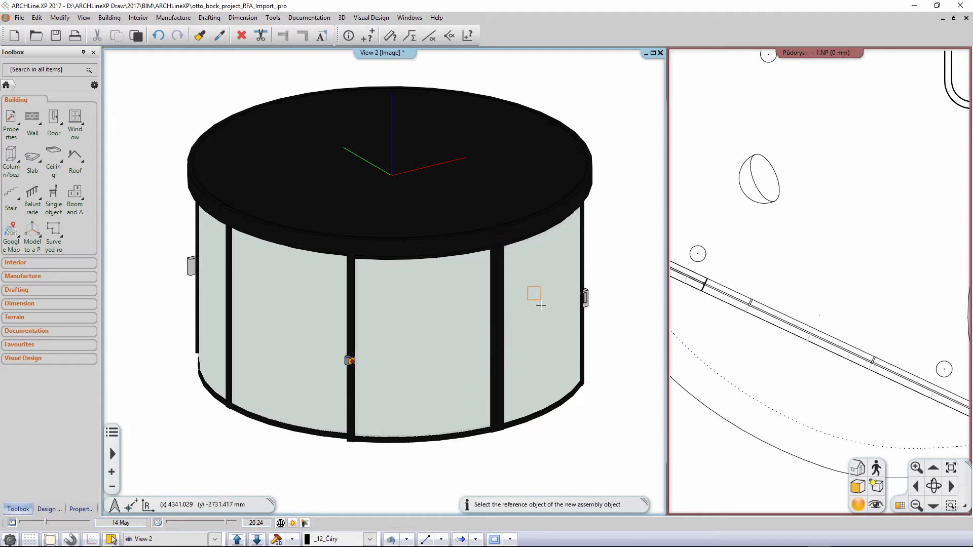
click(640, 472)
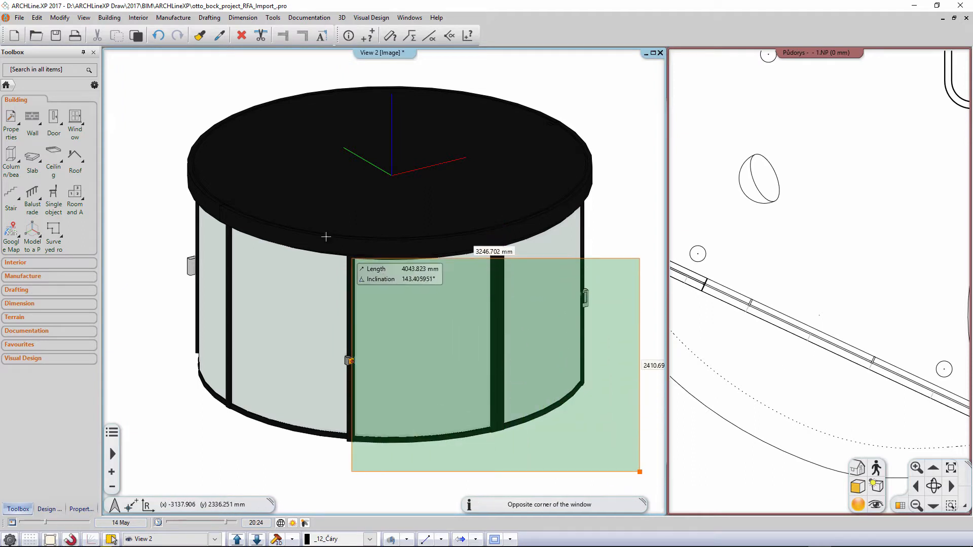
click(178, 71)
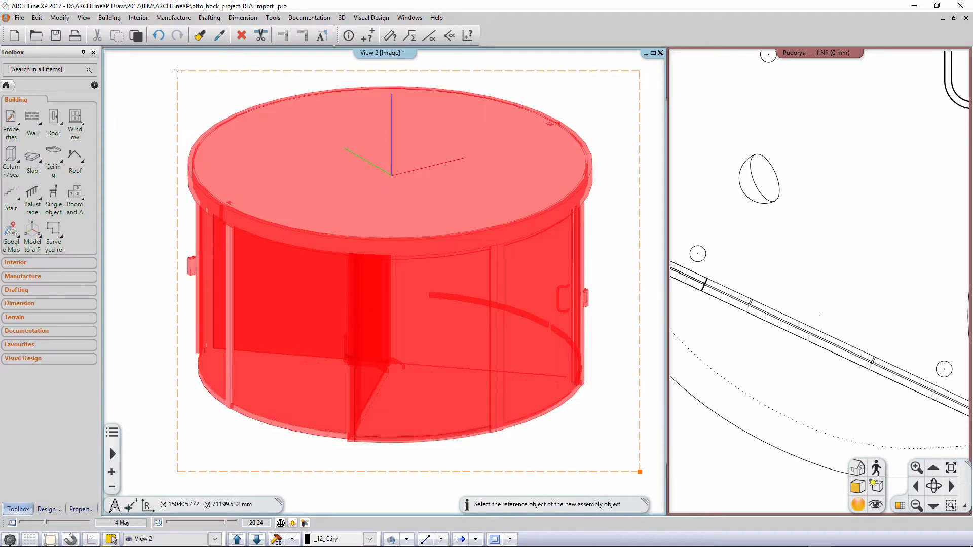
click(465, 181)
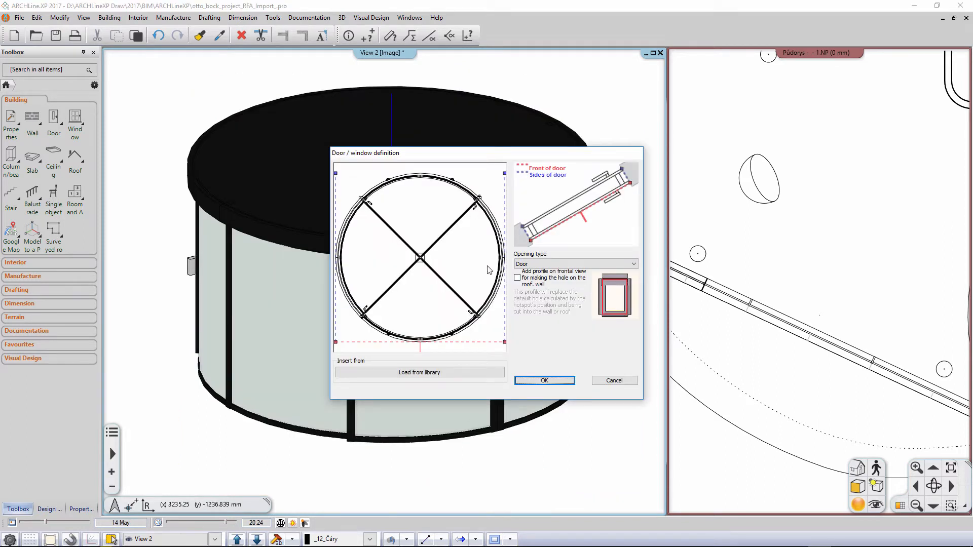
Move the front and side hotspots onto the circular frame's two ends along its horizontal centreline, and accept the door definition
drag(505, 348, 503, 264)
drag(505, 174, 503, 256)
drag(336, 346, 339, 259)
drag(335, 174, 339, 256)
scroll(340, 263, up, 4)
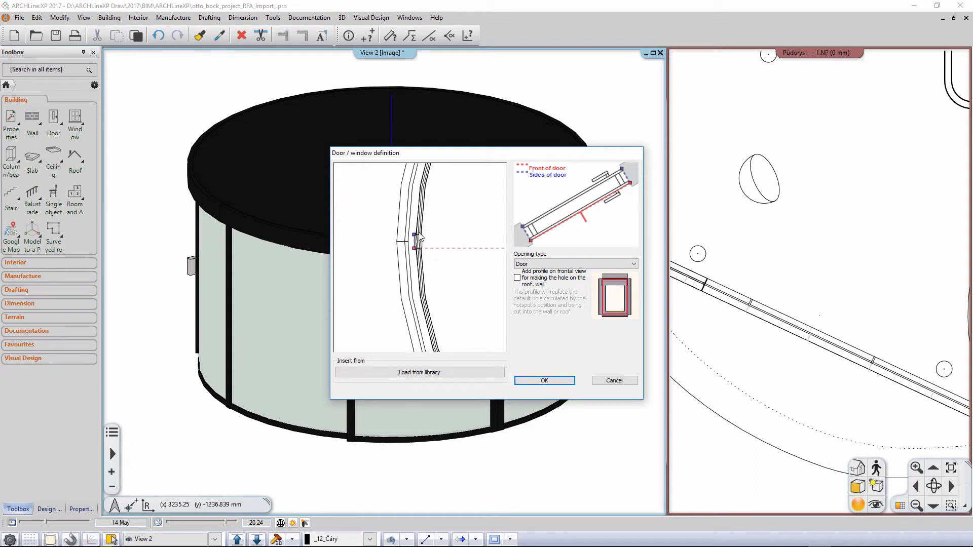
scroll(421, 257, down, 4)
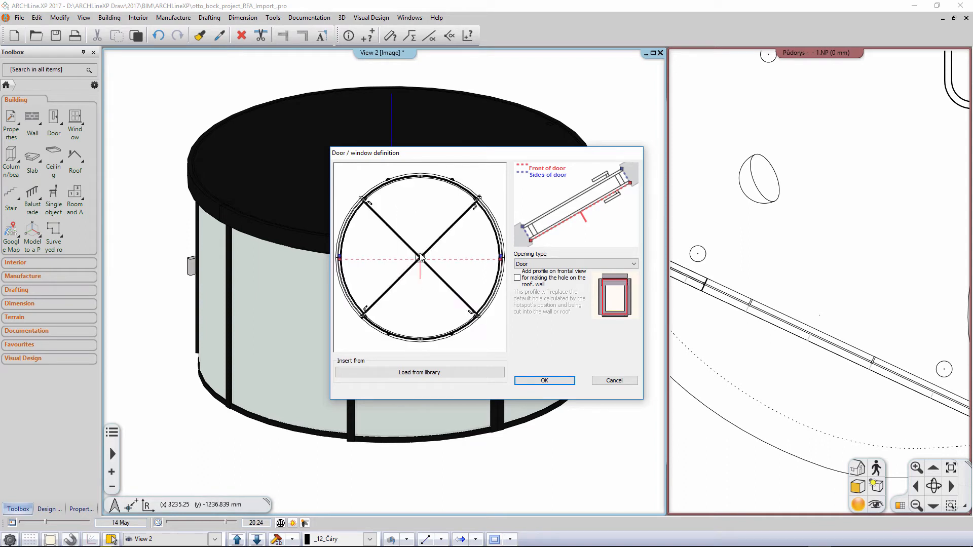
scroll(482, 261, up, 3)
scroll(467, 258, up, 3)
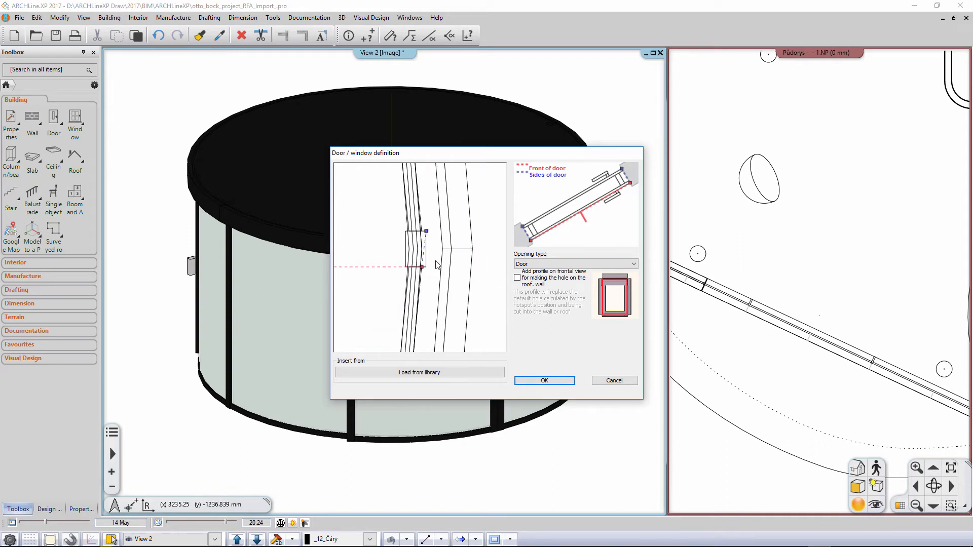
drag(421, 267, 426, 267)
scroll(415, 272, down, 5)
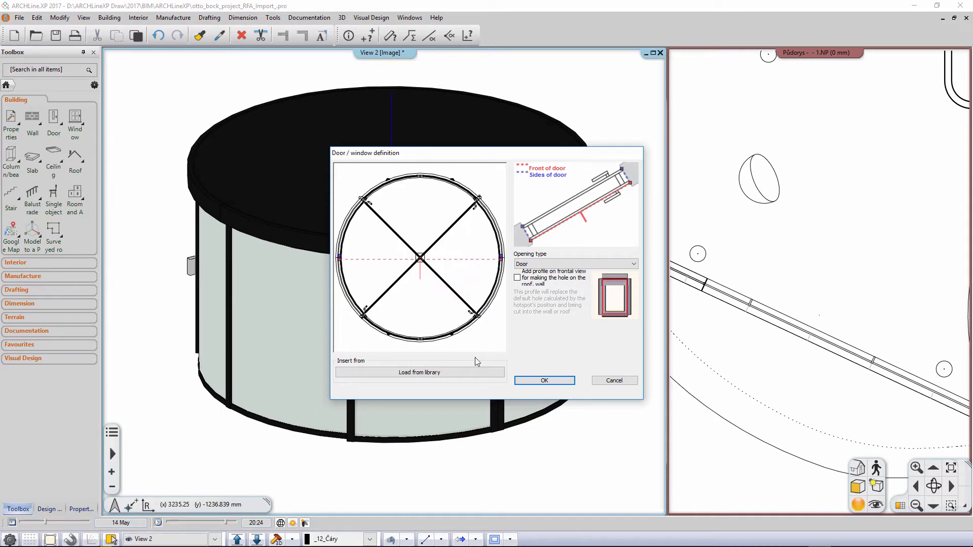
click(552, 383)
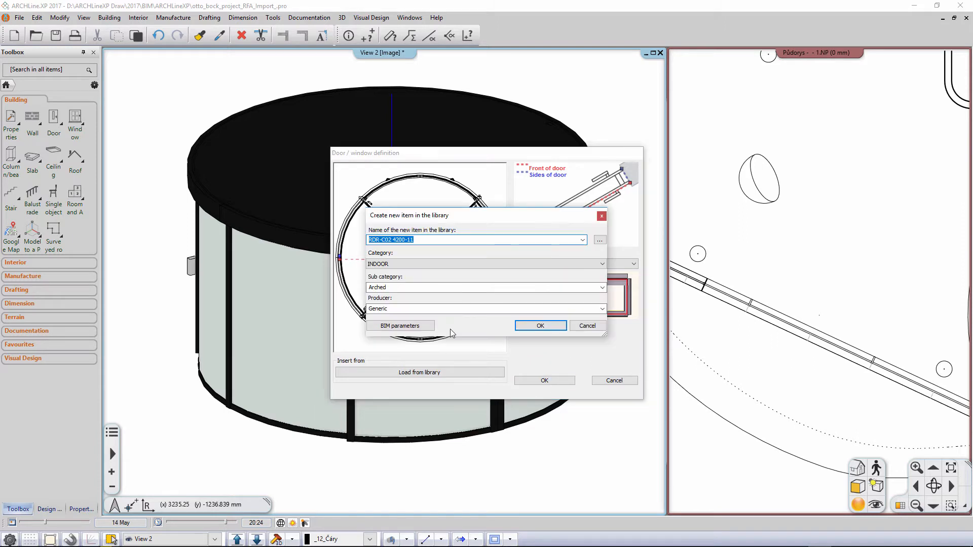
Set the new library item's category to OUTDOOR and its sub category to "Revold"
click(388, 264)
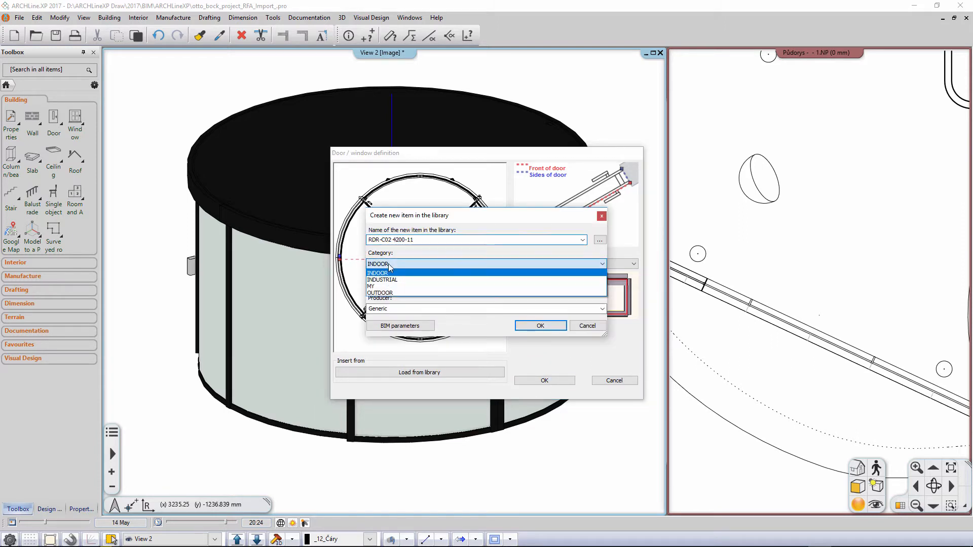
click(380, 293)
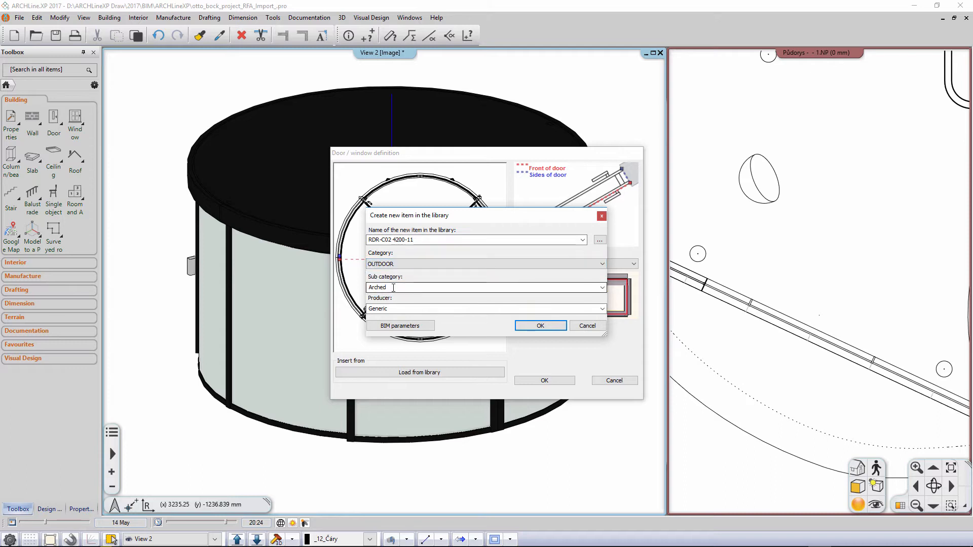
double_click(393, 287)
text(R)
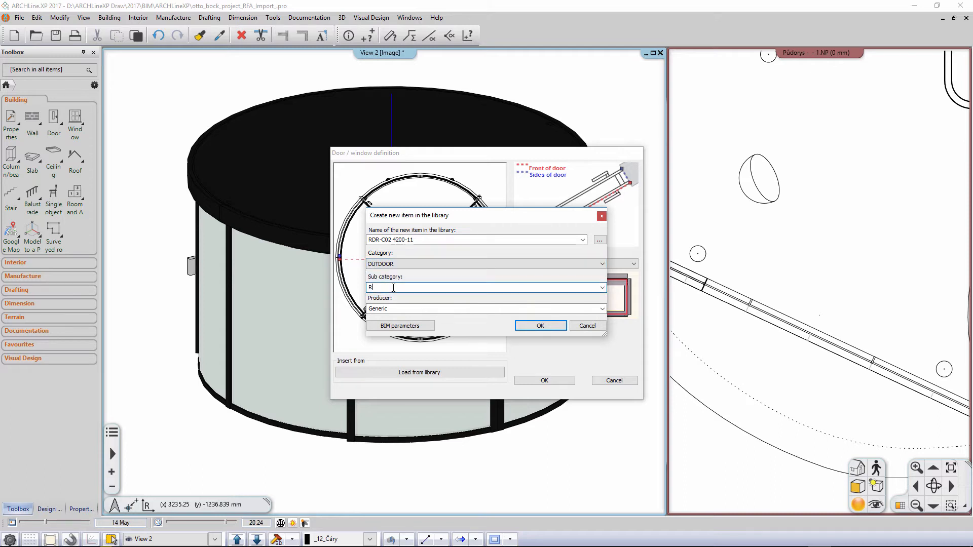
text(evold)
Review the new library item's BIM parameters in the Data, Dimensions, General, and Materials and Finishes groups
click(403, 326)
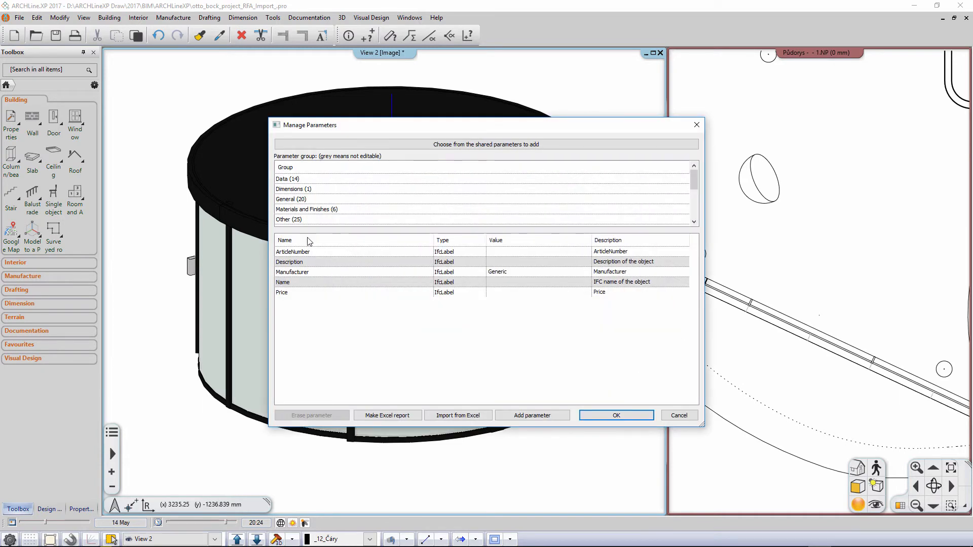
click(289, 180)
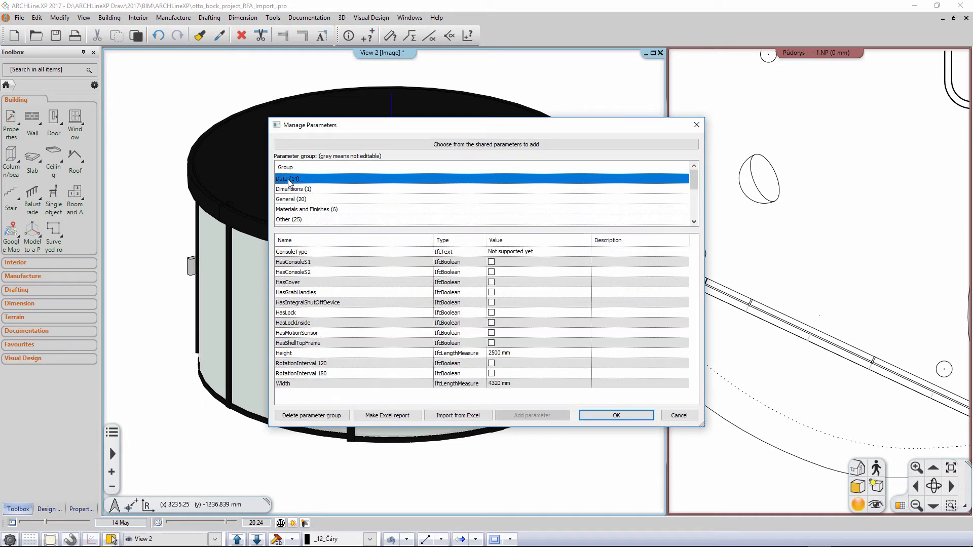
click(291, 190)
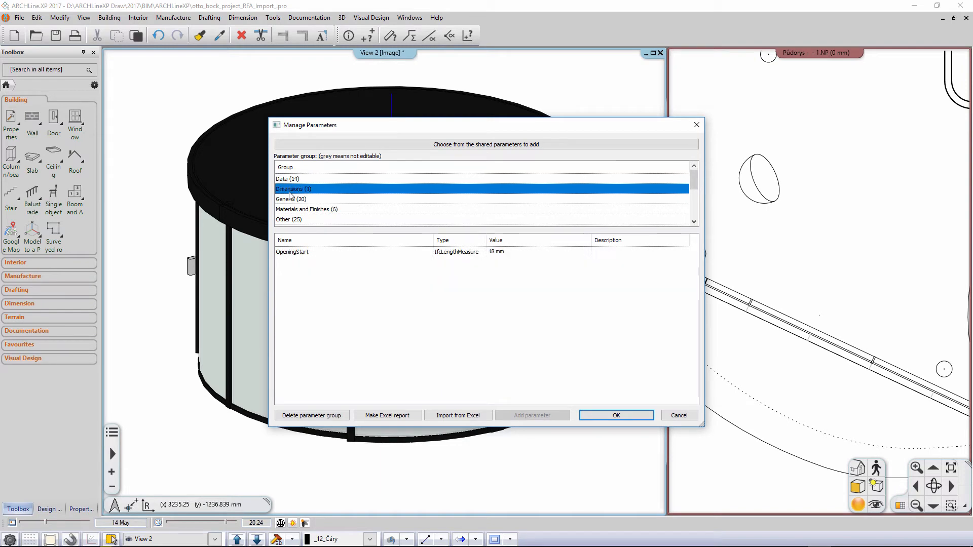
click(290, 201)
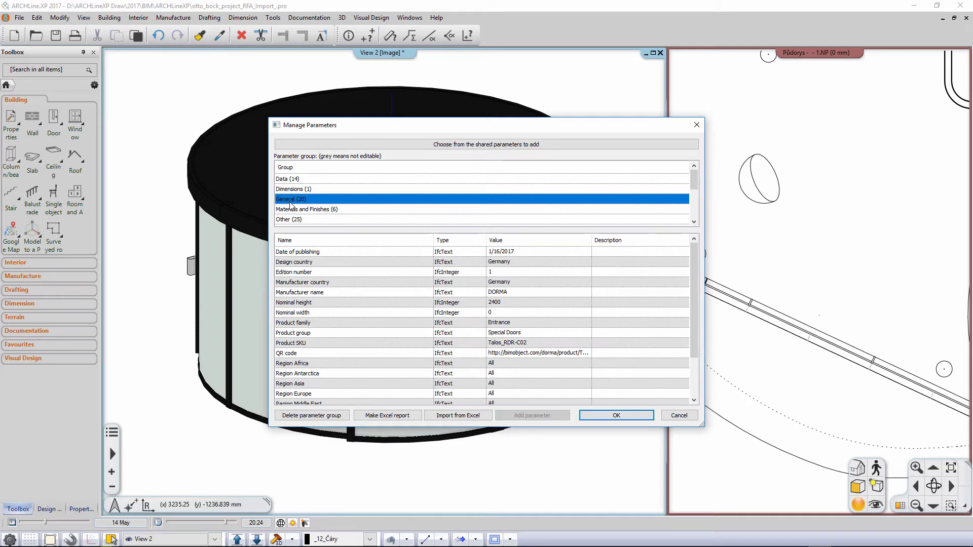
click(294, 210)
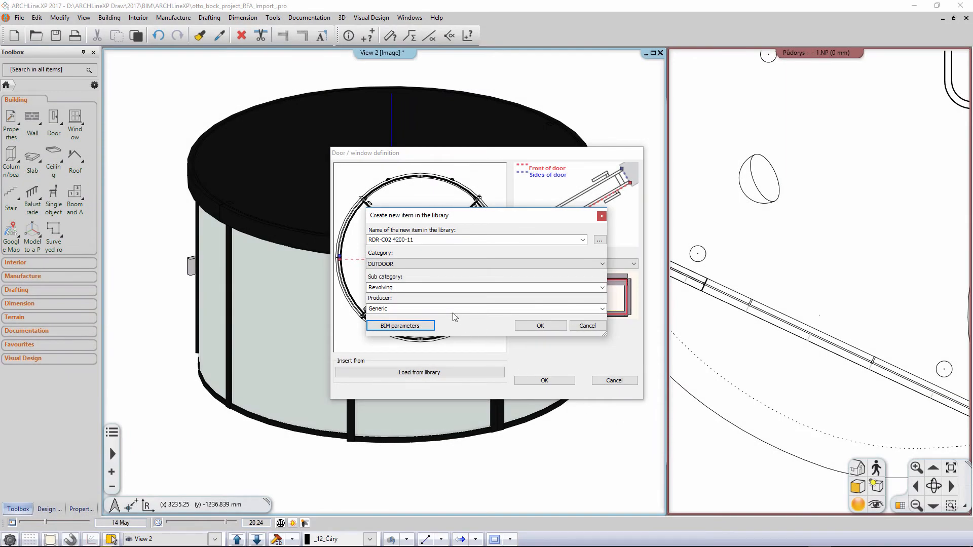
Set the new library item's producer to "Talos" and save the door to the library
double_click(451, 309)
text(Ta)
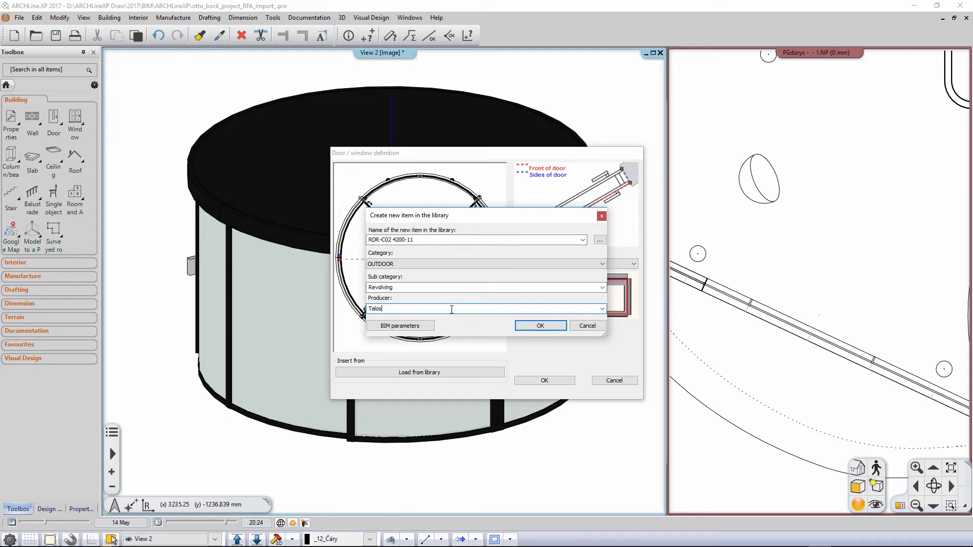
text(los)
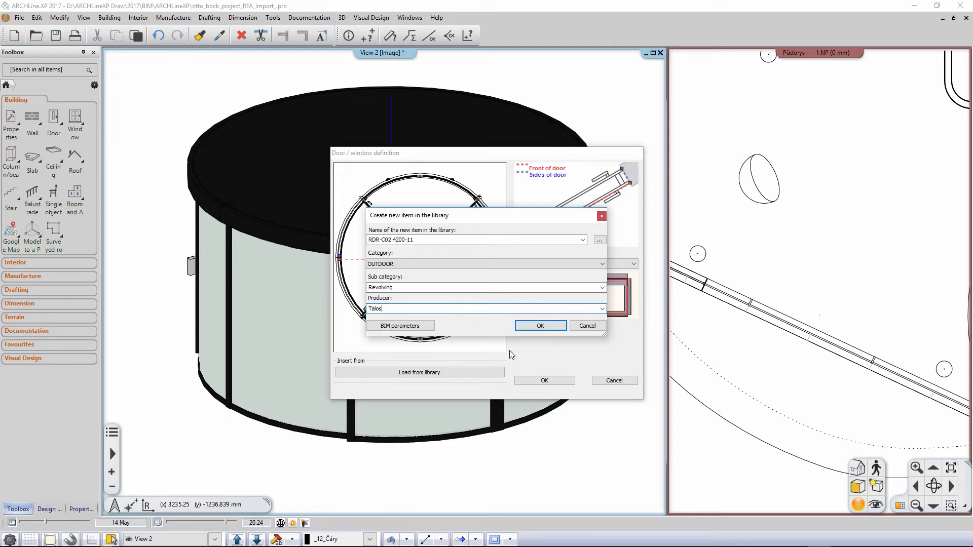
click(542, 326)
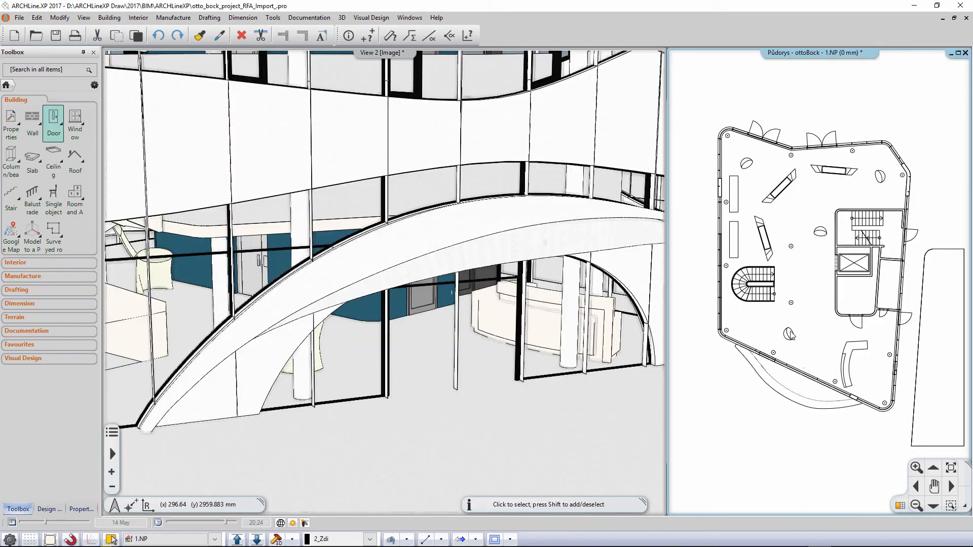
Insert the revolving door as a door not hosted by wall, using interactive rotation, at the mullion beside the facade's entrance opening
click(53, 120)
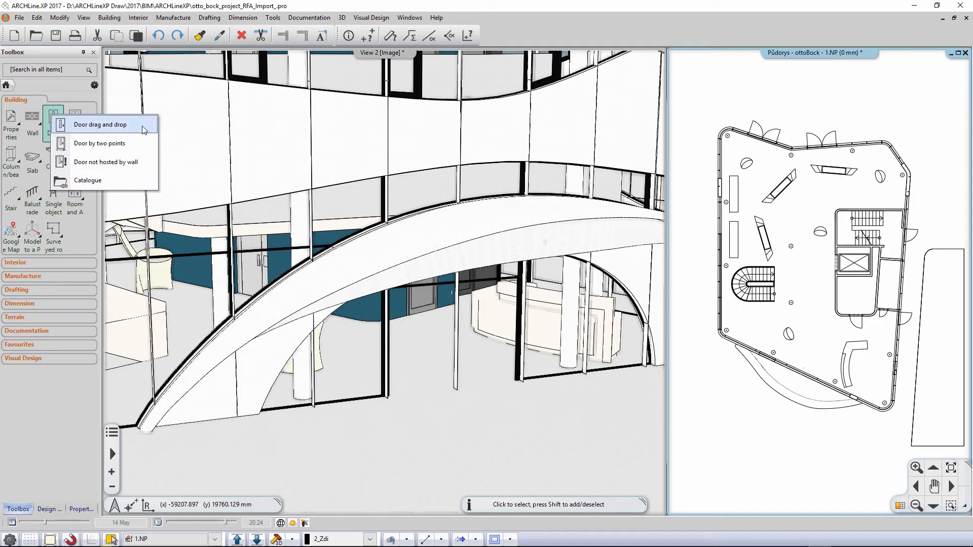
click(135, 162)
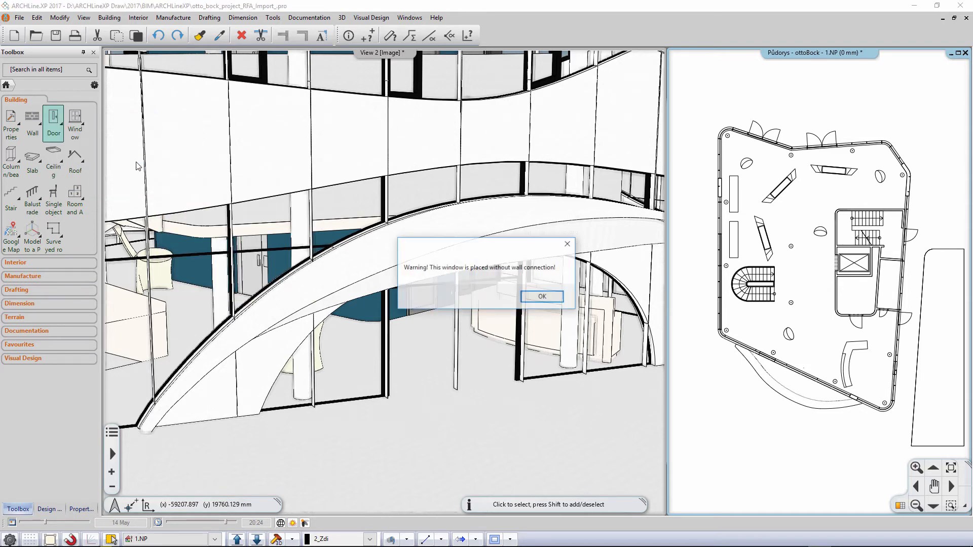
click(542, 297)
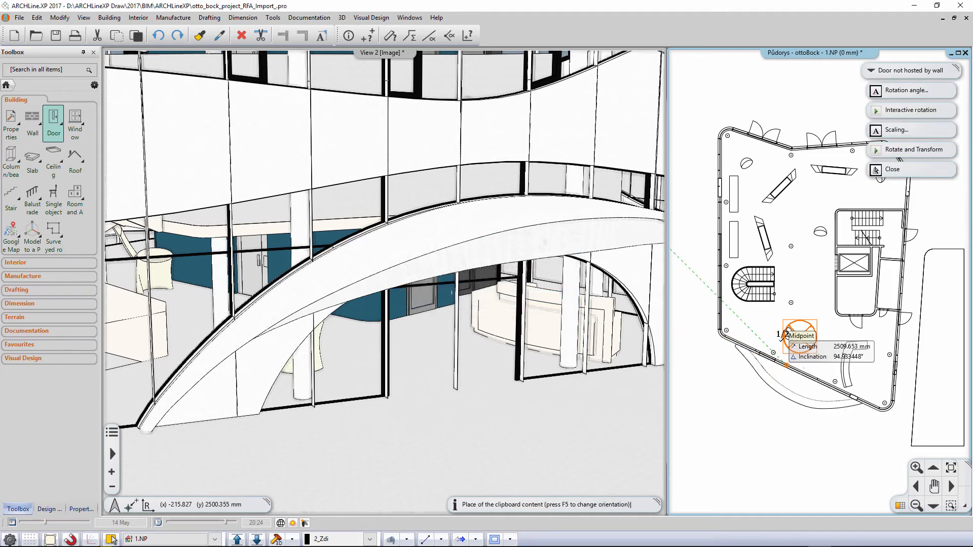
click(899, 112)
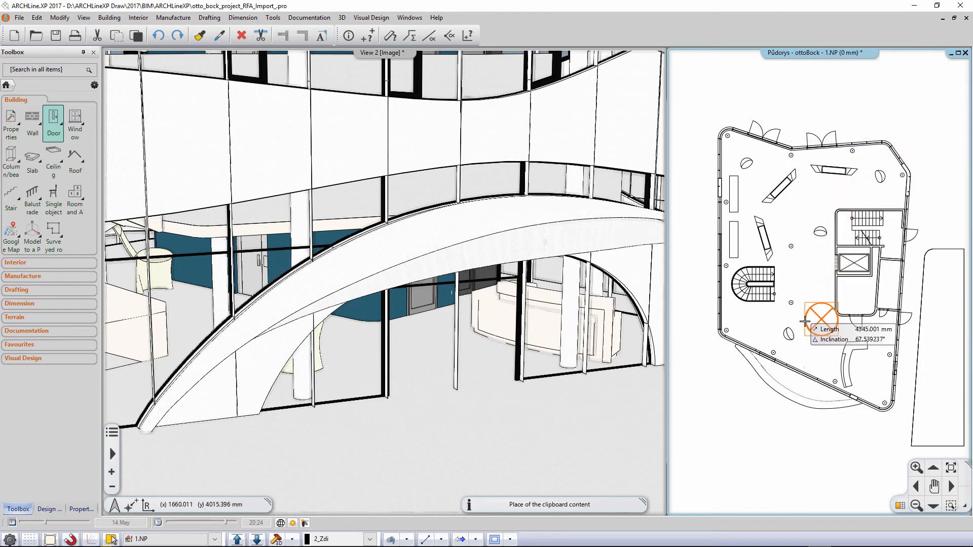
scroll(800, 334, up, 10)
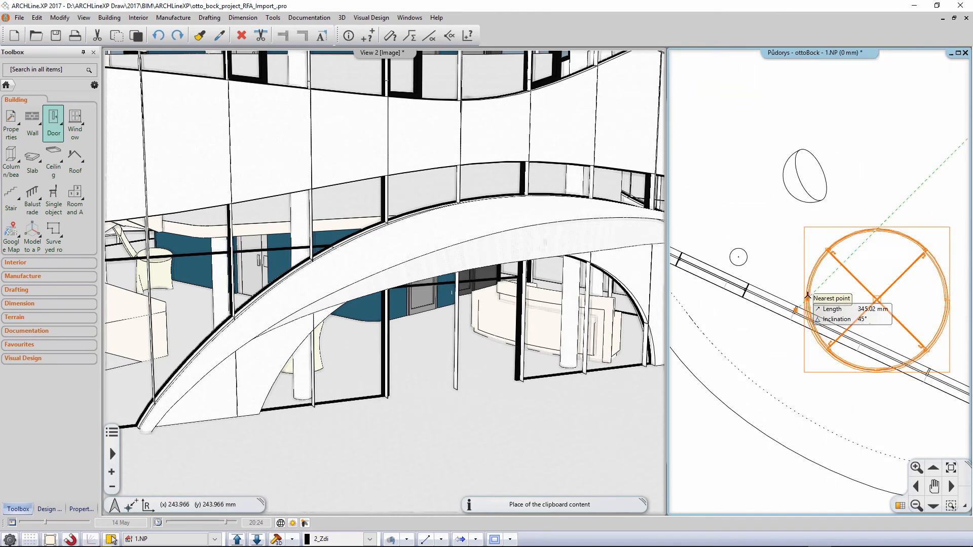
scroll(809, 294, up, 5)
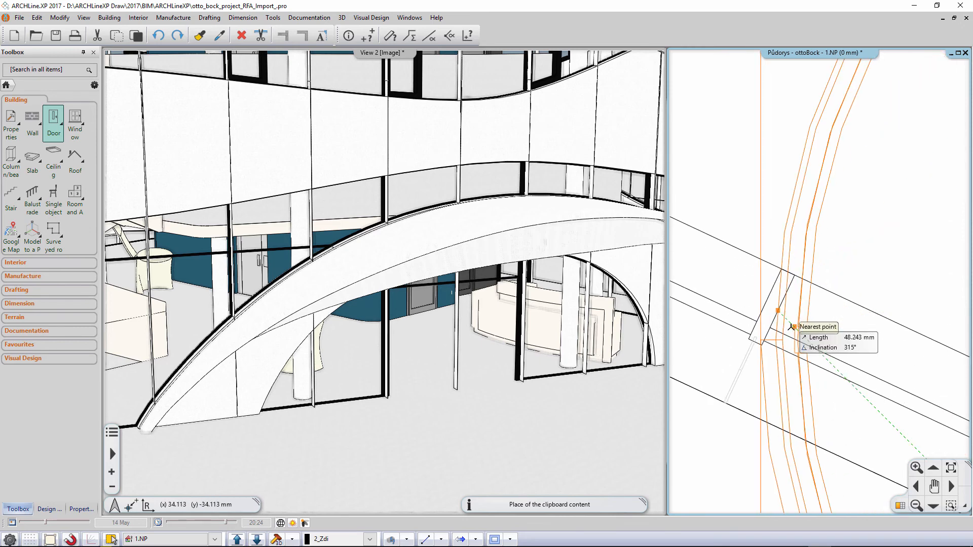
click(770, 328)
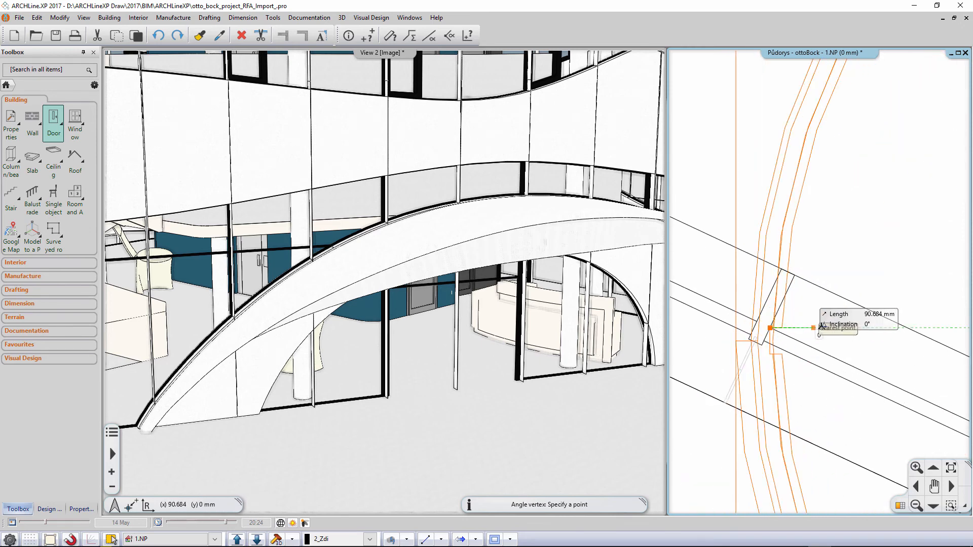
Rotate the revolving door in line with the slanted glass facade, choose its swing corner and finish the placement
click(839, 346)
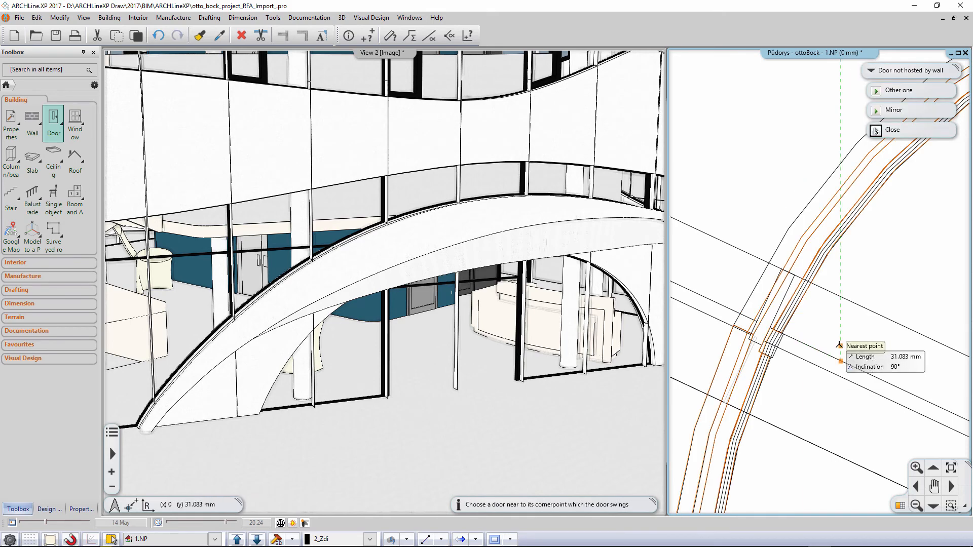
scroll(839, 345, down, 10)
middle_drag(861, 357, 805, 349)
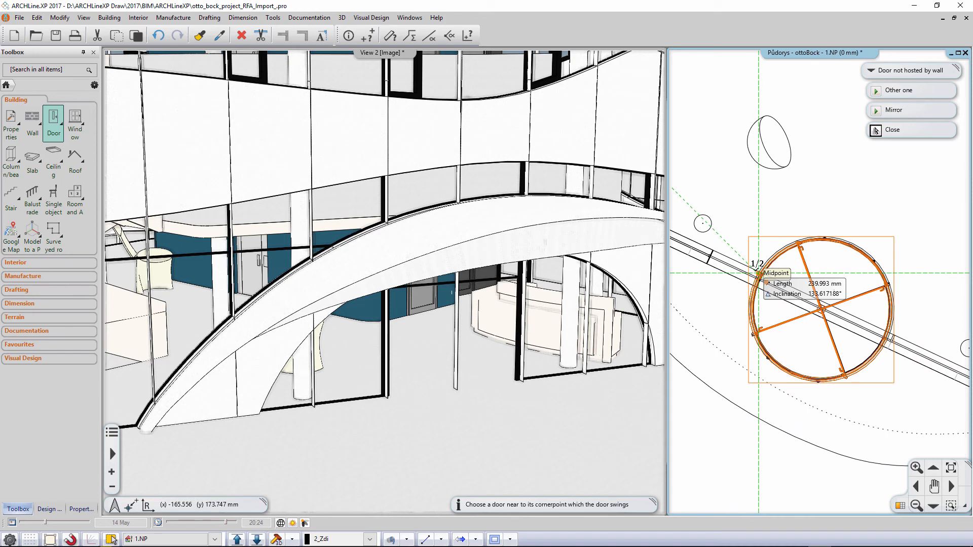
click(759, 274)
key(Escape)
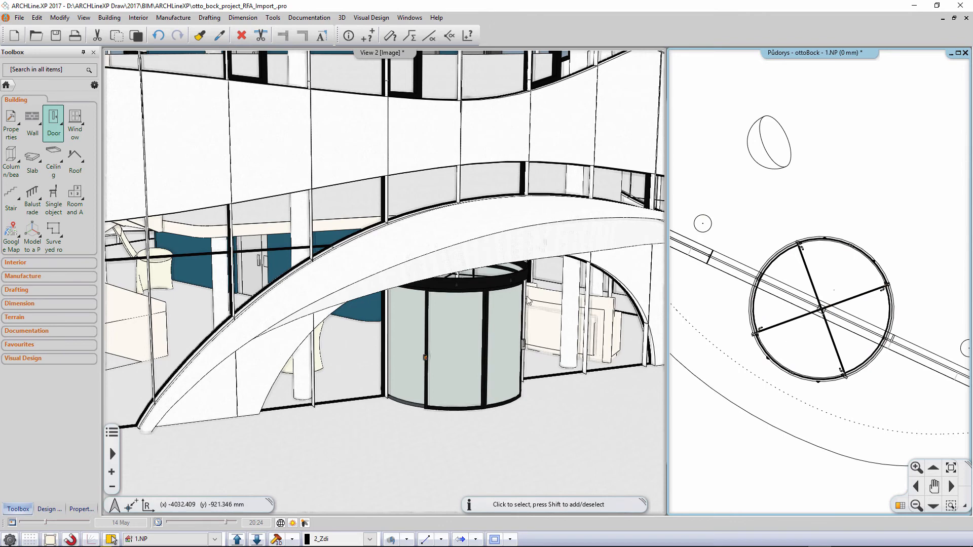
Select the placed revolving door in the 3D view and examine its General group of BIM parameters
click(507, 333)
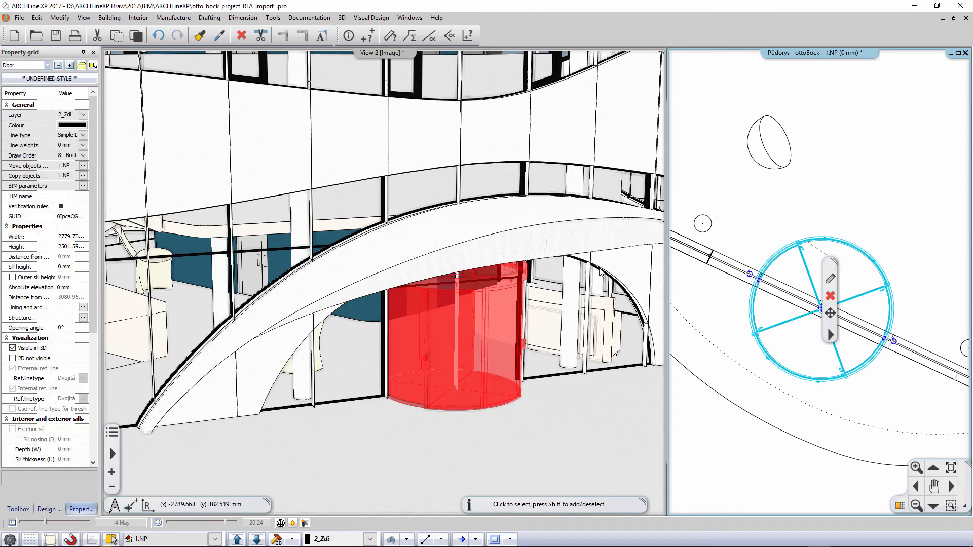
click(83, 186)
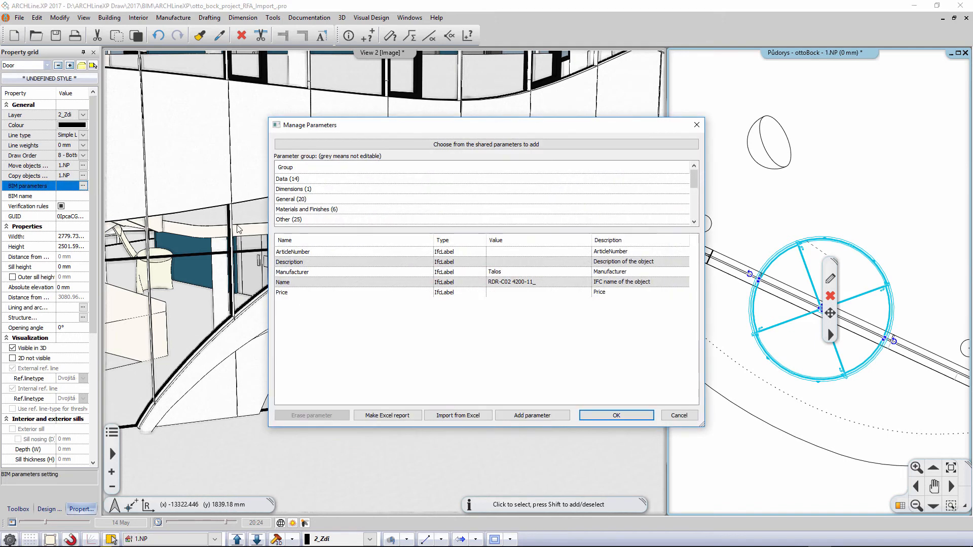
click(388, 201)
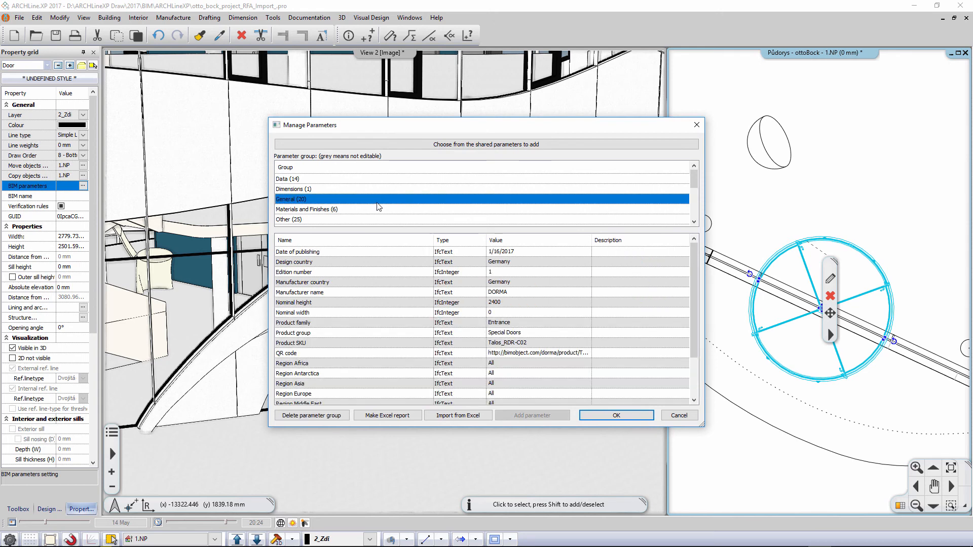